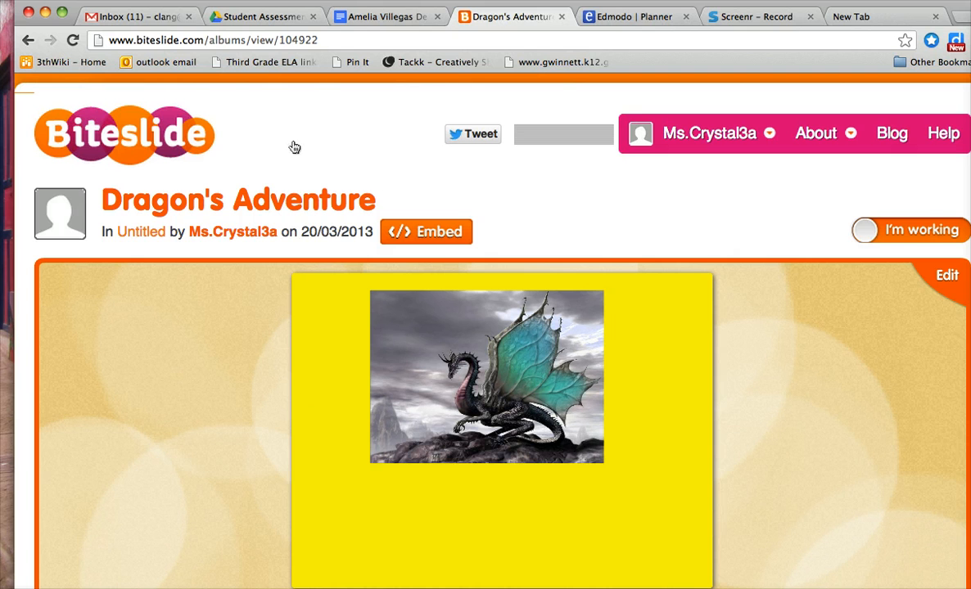
Open the Dragon's Adventure slidebook for editing, and open the teacher's Fictional Narrative document from My Drive in Google Drive
{"action": "left_click", "coordinate": [943, 277]}
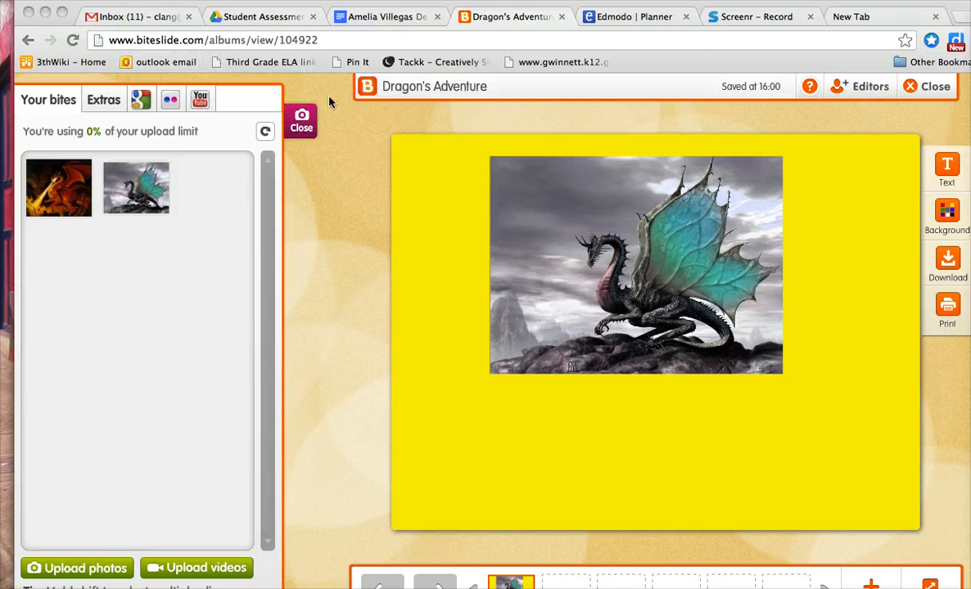
{"action": "left_click", "coordinate": [260, 17]}
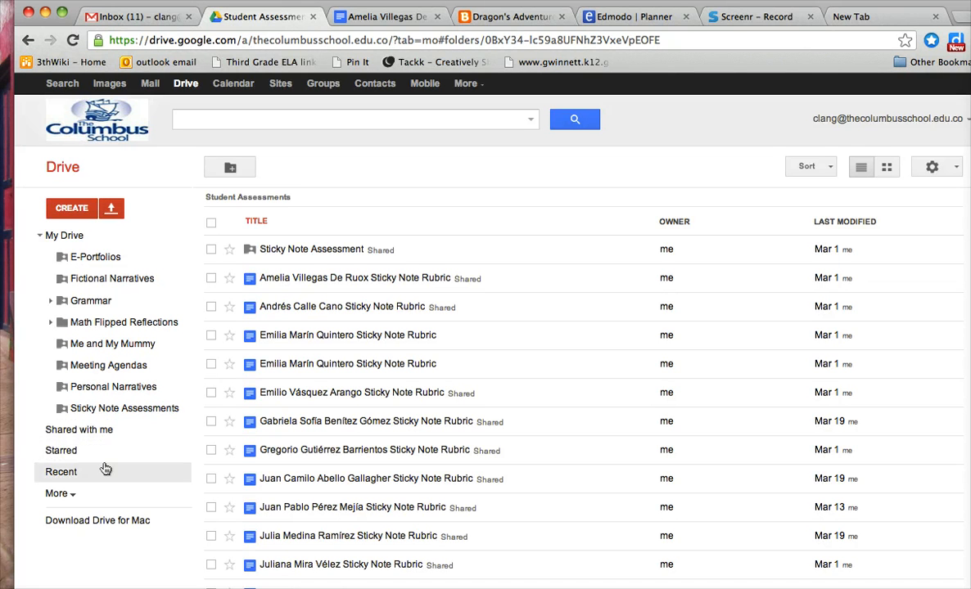
{"action": "left_click", "coordinate": [82, 437]}
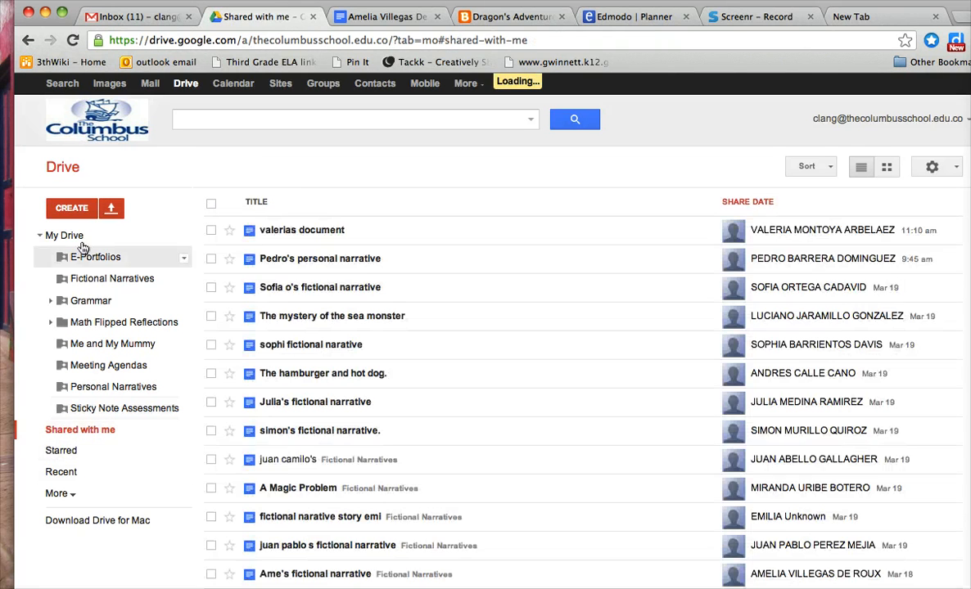
{"action": "left_click", "coordinate": [70, 235]}
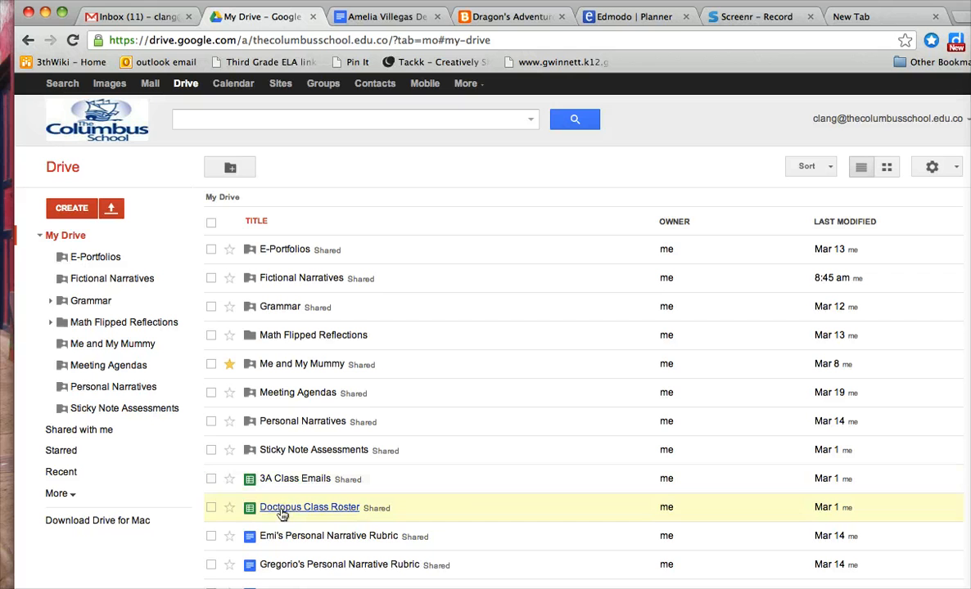
{"action": "scroll", "coordinate": [290, 452], "scroll_direction": "down", "scroll_amount": 5}
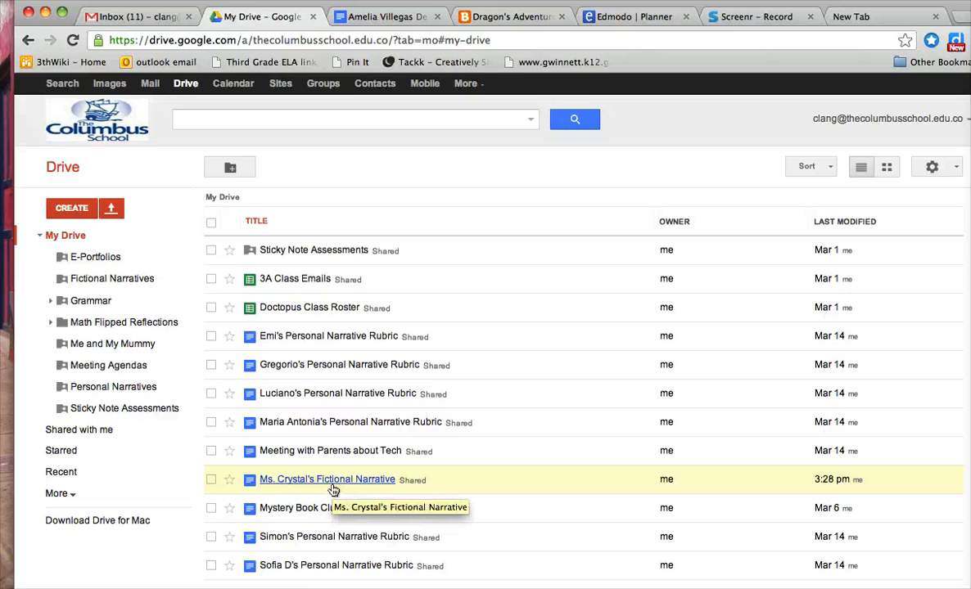
{"action": "left_click", "coordinate": [333, 487]}
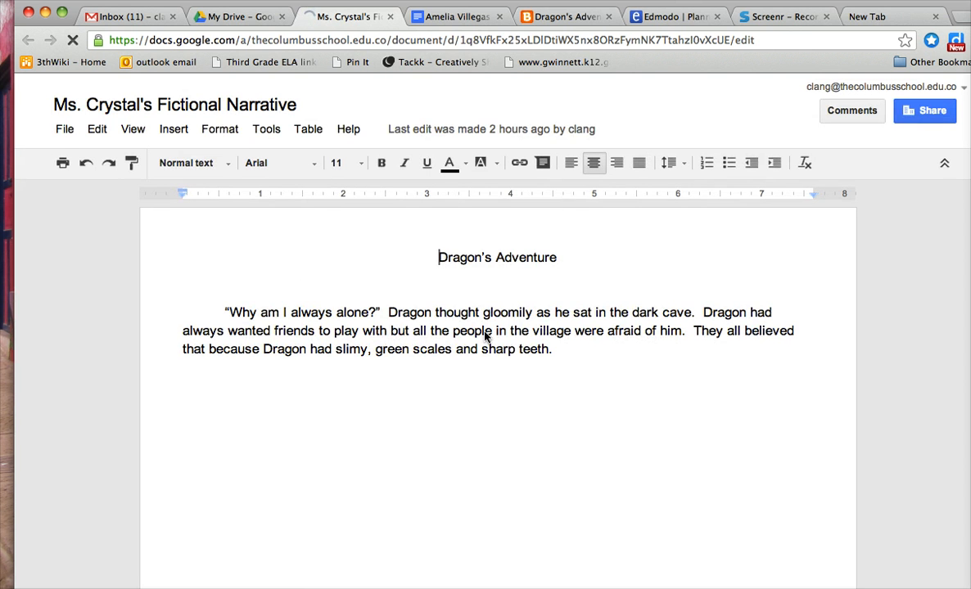
Switch to the Biteslide slidebook and add a text box beneath the dragon picture, widened to nearly the slide's width
{"action": "left_click", "coordinate": [570, 18]}
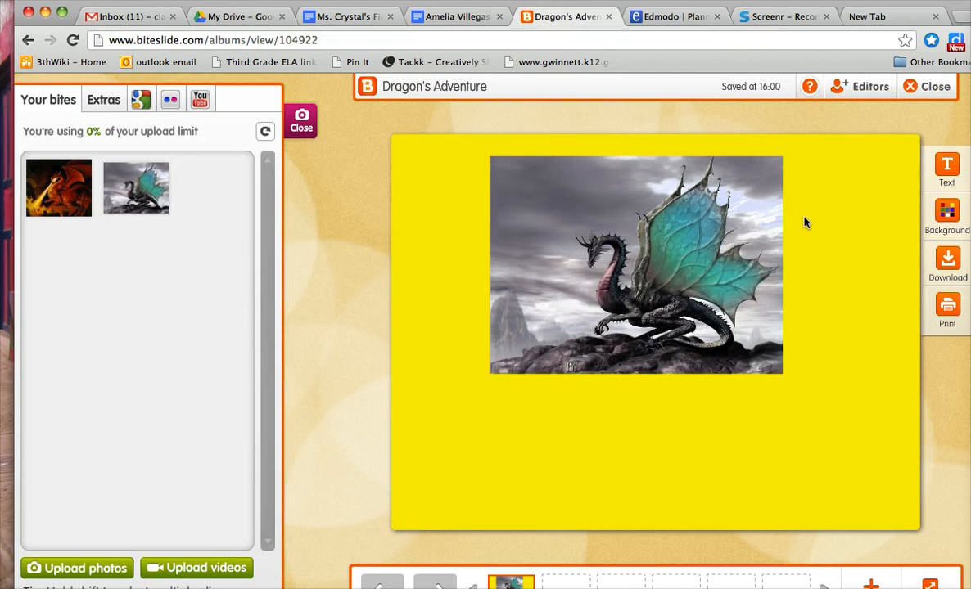
{"action": "left_click", "coordinate": [947, 171]}
{"action": "left_click", "coordinate": [471, 440]}
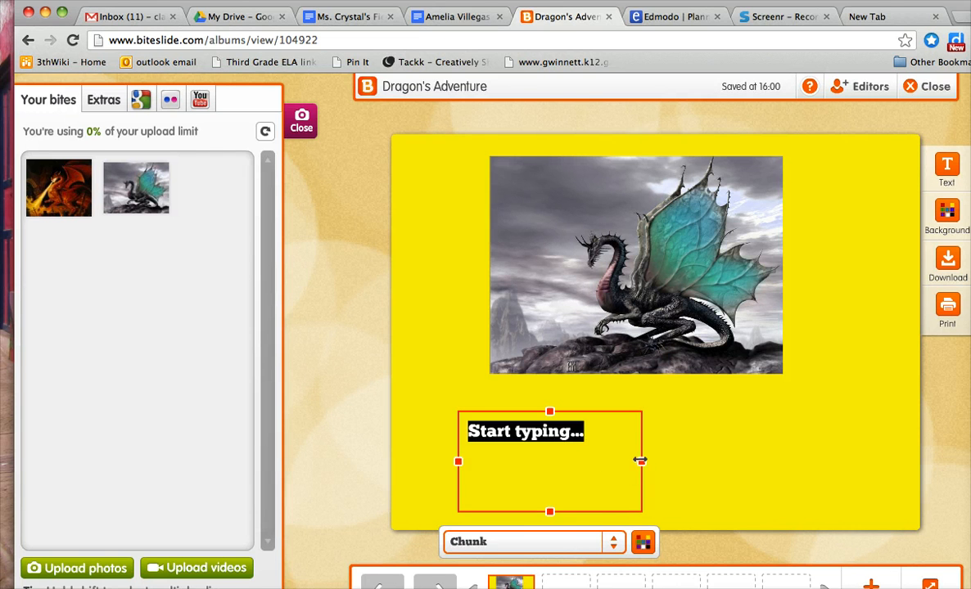
{"action": "left_click_drag", "start_coordinate": [640, 461], "coordinate": [880, 461]}
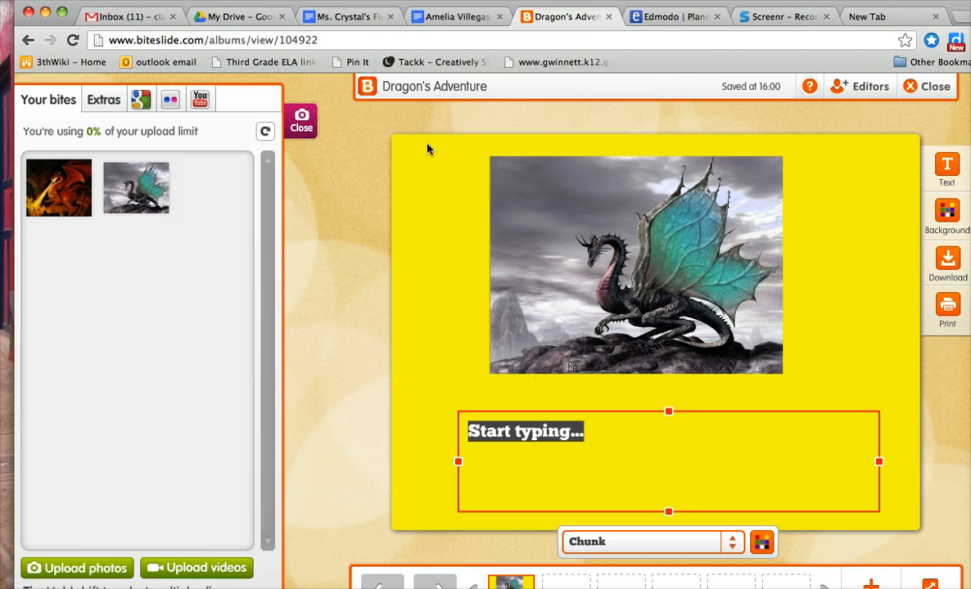
Copy the story paragraph from the Google Docs narrative over the text box's placeholder in Biteslide, and extend the box upward to fit it
{"action": "left_click", "coordinate": [357, 20]}
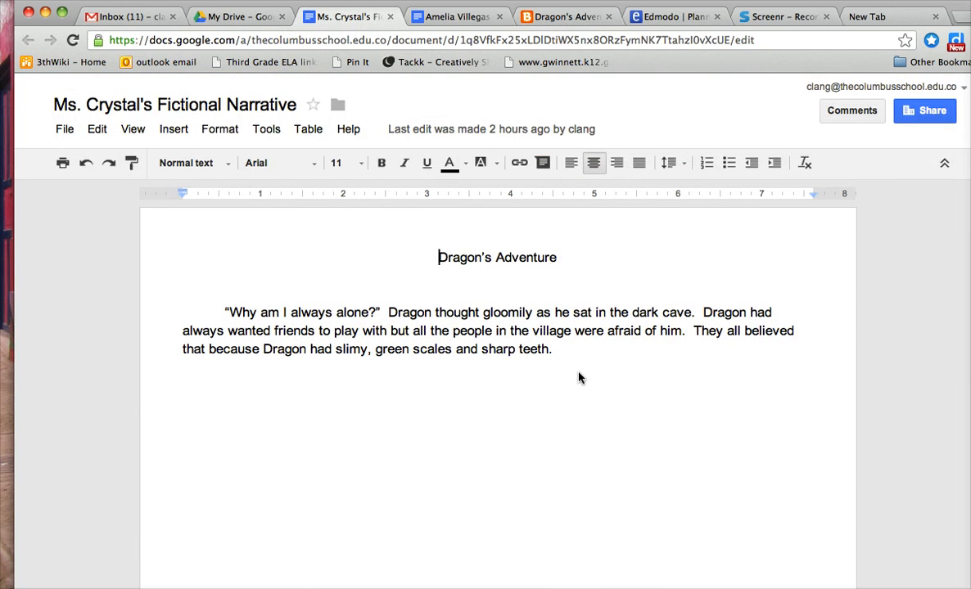
{"action": "left_click_drag", "start_coordinate": [568, 359], "coordinate": [217, 315]}
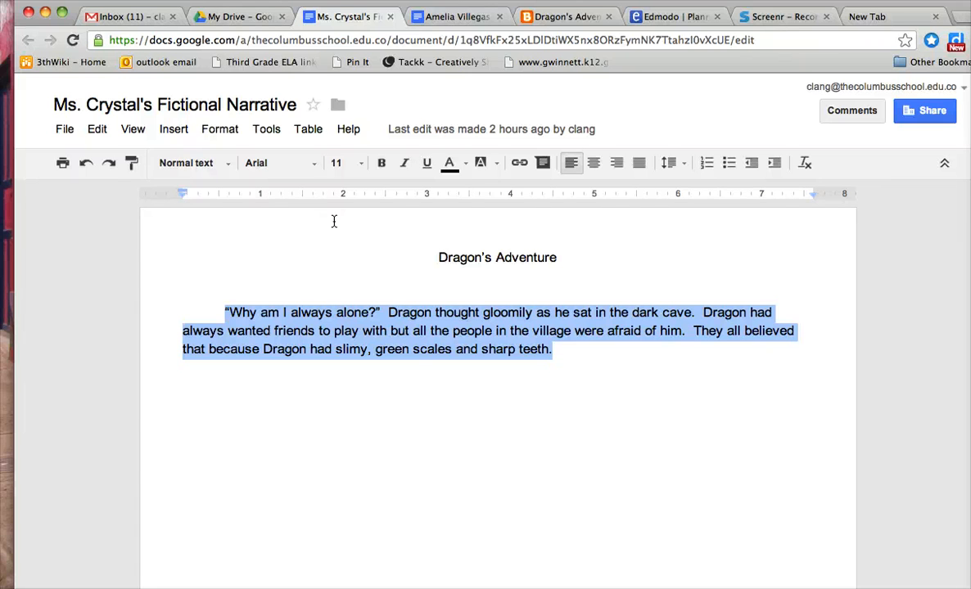
{"action": "left_click", "coordinate": [550, 18]}
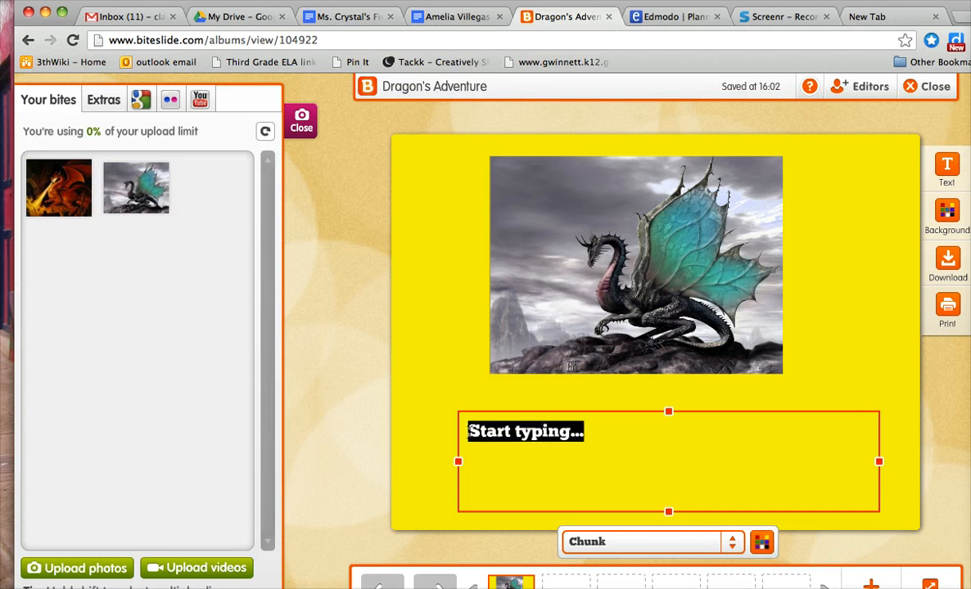
{"action": "left_click_drag", "start_coordinate": [597, 440], "coordinate": [426, 429]}
{"action": "type", "text": "the people in the village were afraid of him. They all believed that because Dragon had slimy, green scales and sharp teeth."}
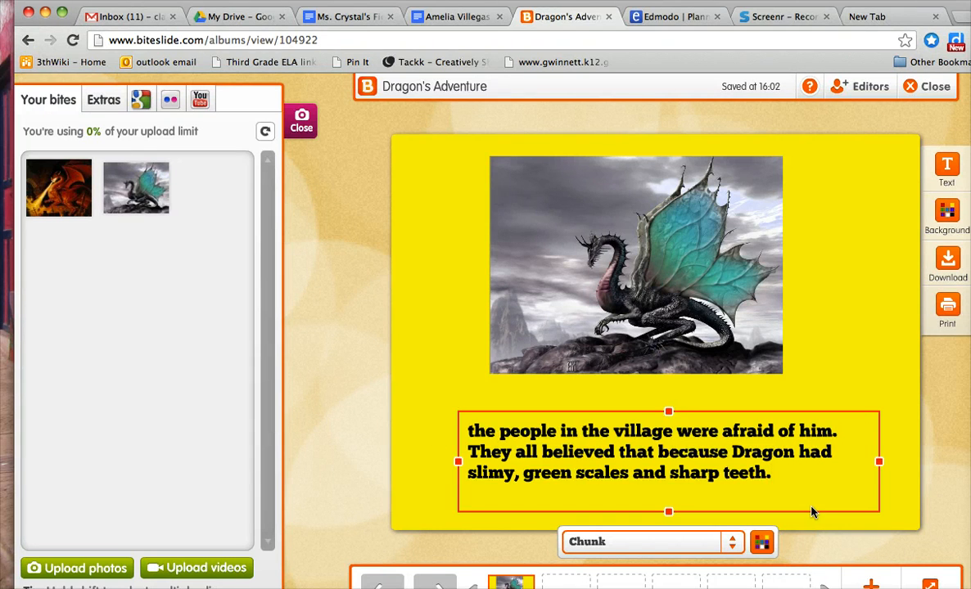
{"action": "left_click_drag", "start_coordinate": [668, 409], "coordinate": [668, 316]}
Format all of the story text in the Chewy font with a blue color
{"action": "left_click_drag", "start_coordinate": [788, 451], "coordinate": [423, 284]}
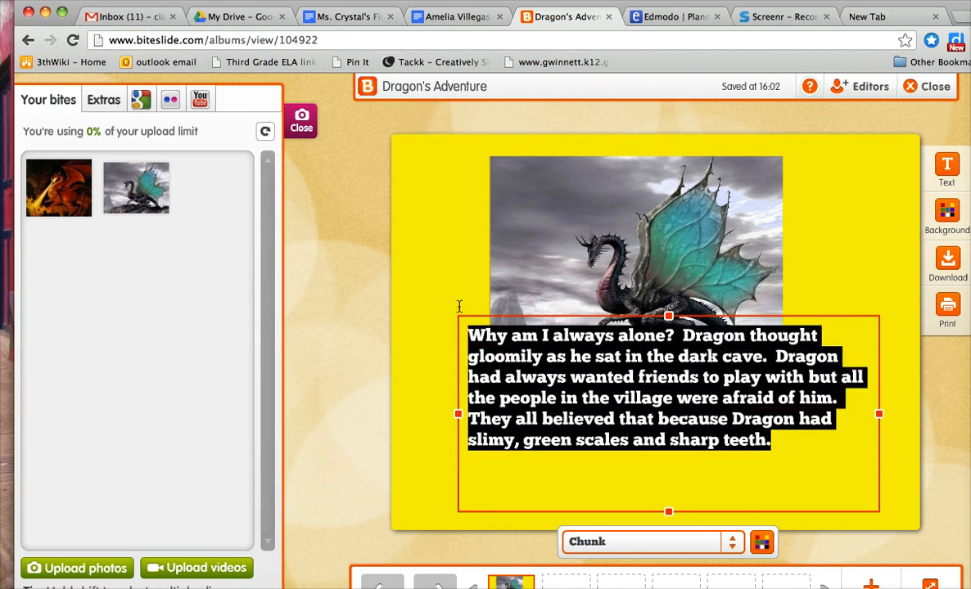
{"action": "left_click", "coordinate": [728, 550]}
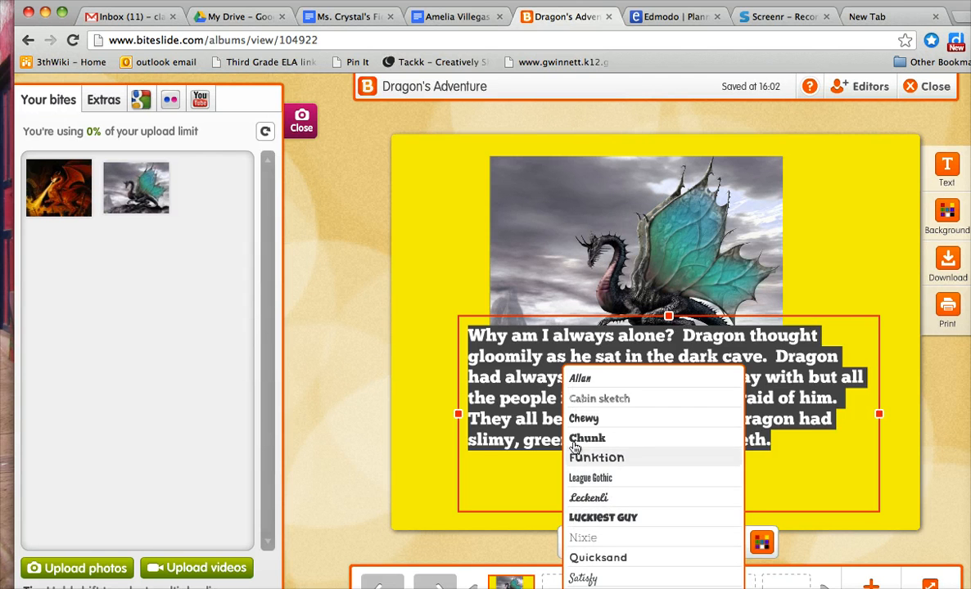
{"action": "left_click", "coordinate": [583, 418]}
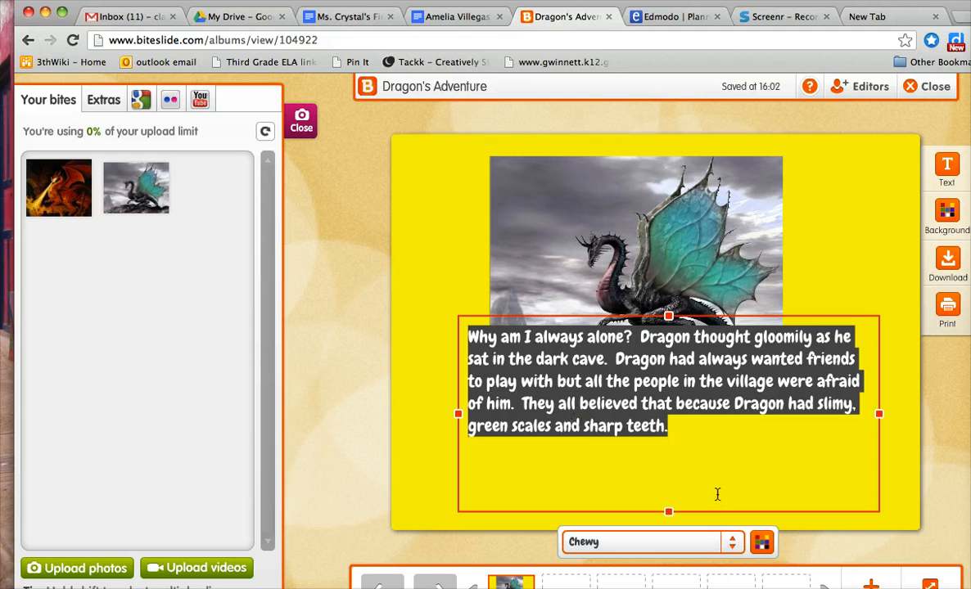
{"action": "left_click", "coordinate": [762, 542]}
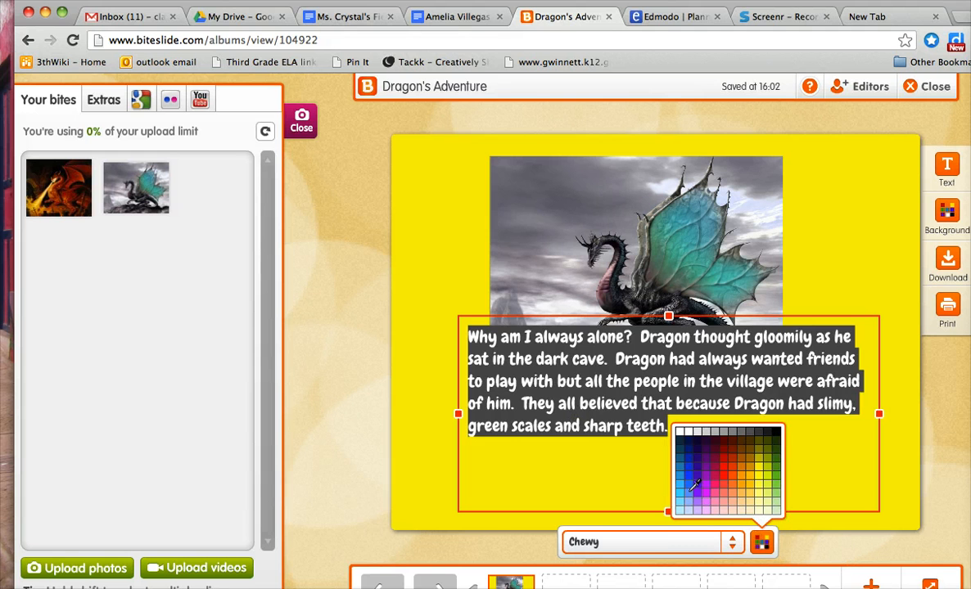
{"action": "left_click", "coordinate": [689, 486]}
{"action": "left_click", "coordinate": [689, 460]}
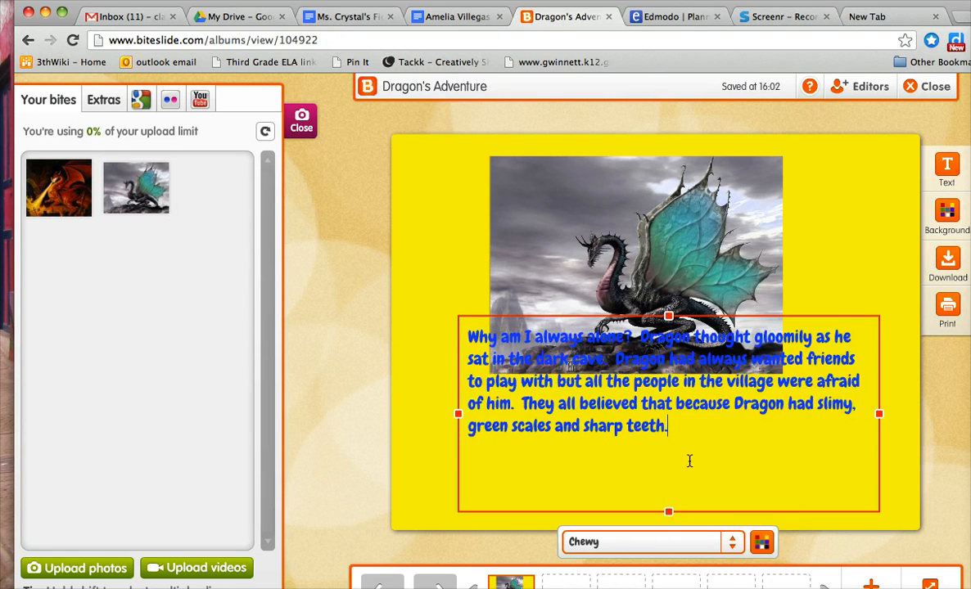
Shorten the story text box from its lower edge and finish editing the text
{"action": "left_click_drag", "start_coordinate": [670, 511], "coordinate": [668, 460]}
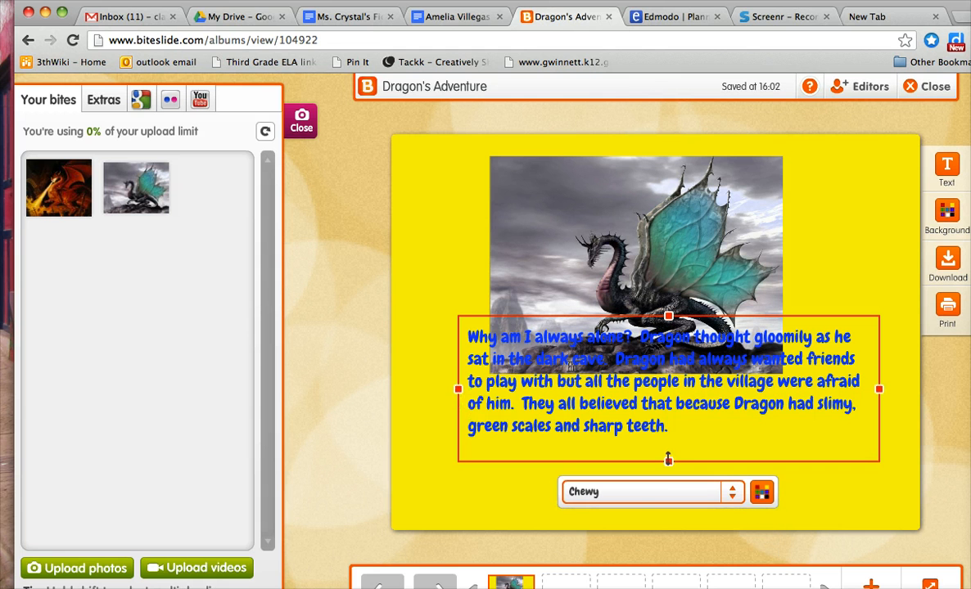
{"action": "left_click", "coordinate": [823, 382], "text": "shift"}
{"action": "left_click", "coordinate": [890, 391]}
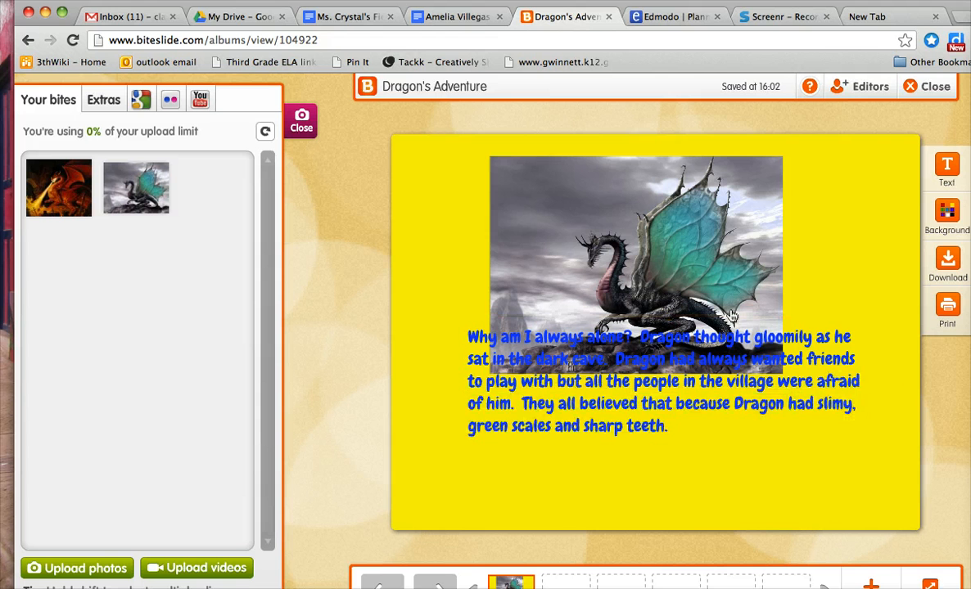
Scale the story text box down slightly and position it centered below the dragon picture
{"action": "left_click", "coordinate": [728, 337]}
{"action": "left_click_drag", "start_coordinate": [694, 324], "coordinate": [646, 386]}
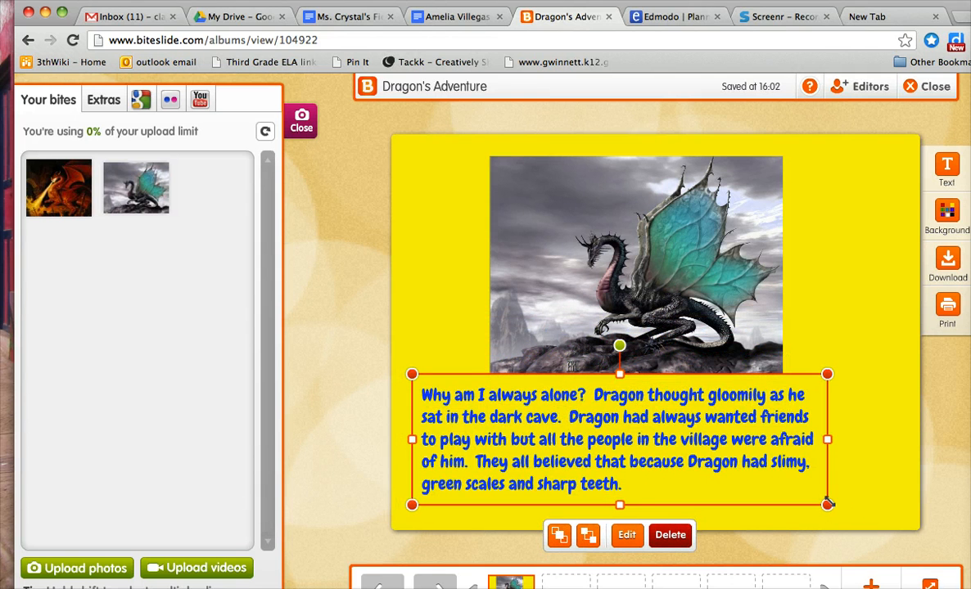
{"action": "left_click_drag", "start_coordinate": [829, 508], "coordinate": [792, 495]}
{"action": "left_click_drag", "start_coordinate": [617, 444], "coordinate": [657, 460]}
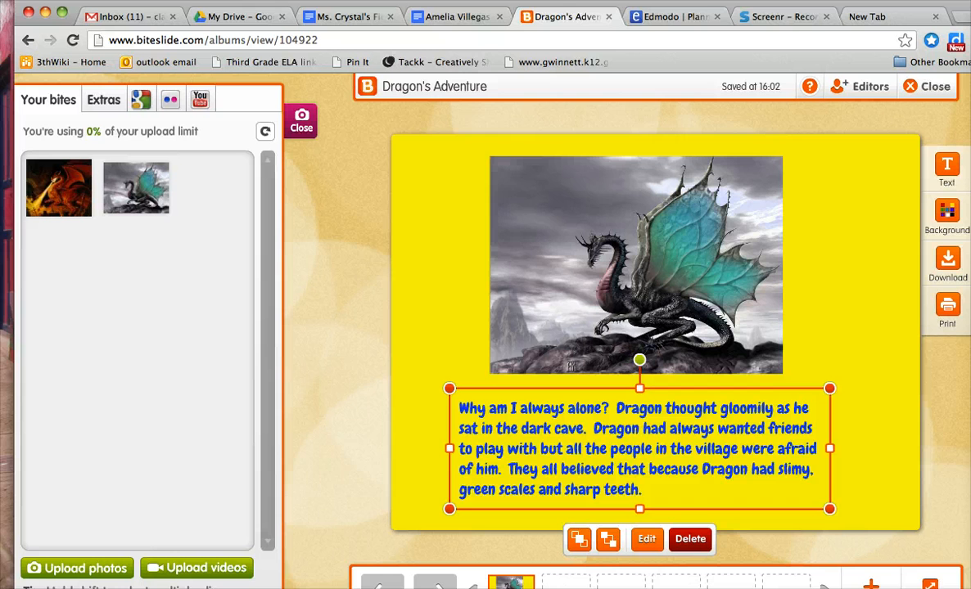
Add a blank second slide to the Dragon's Adventure slidebook
{"action": "left_click", "coordinate": [871, 584]}
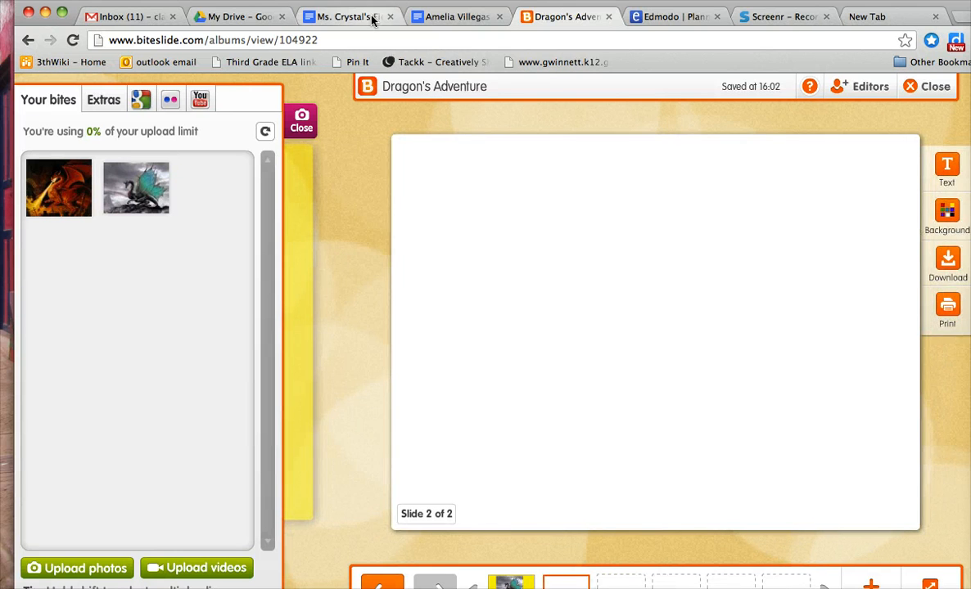
Copy the story paragraph from the Google Docs narrative again and paste it into a new text box on the second Biteslide slide
{"action": "left_click", "coordinate": [344, 16]}
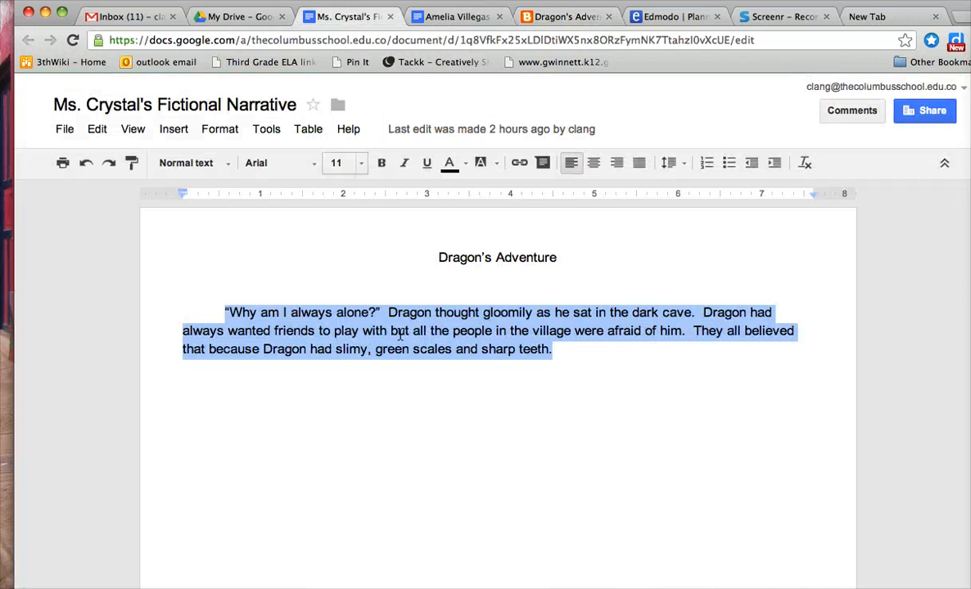
{"action": "left_click", "coordinate": [567, 364]}
{"action": "left_click_drag", "start_coordinate": [568, 363], "coordinate": [197, 309]}
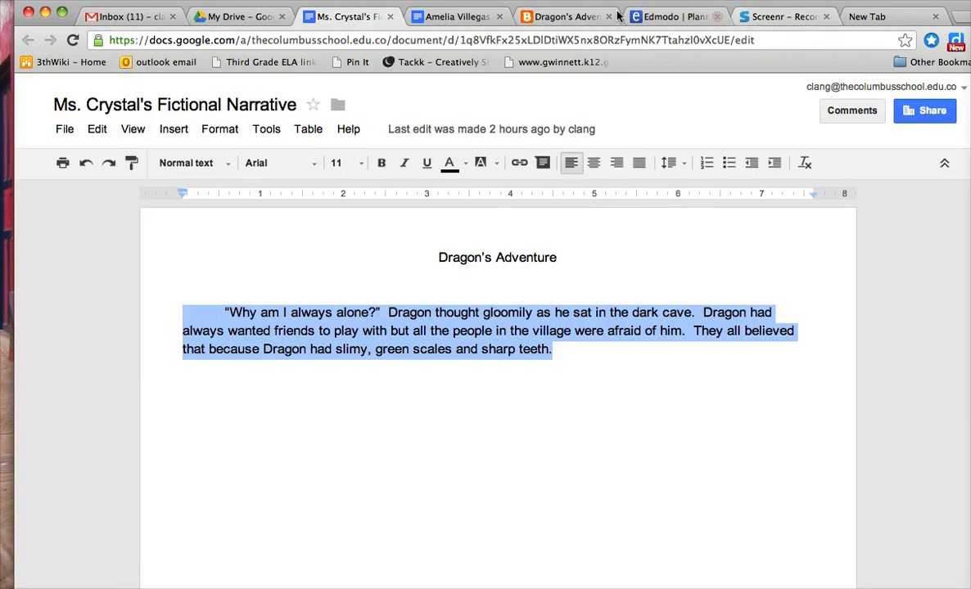
{"action": "left_click", "coordinate": [565, 17]}
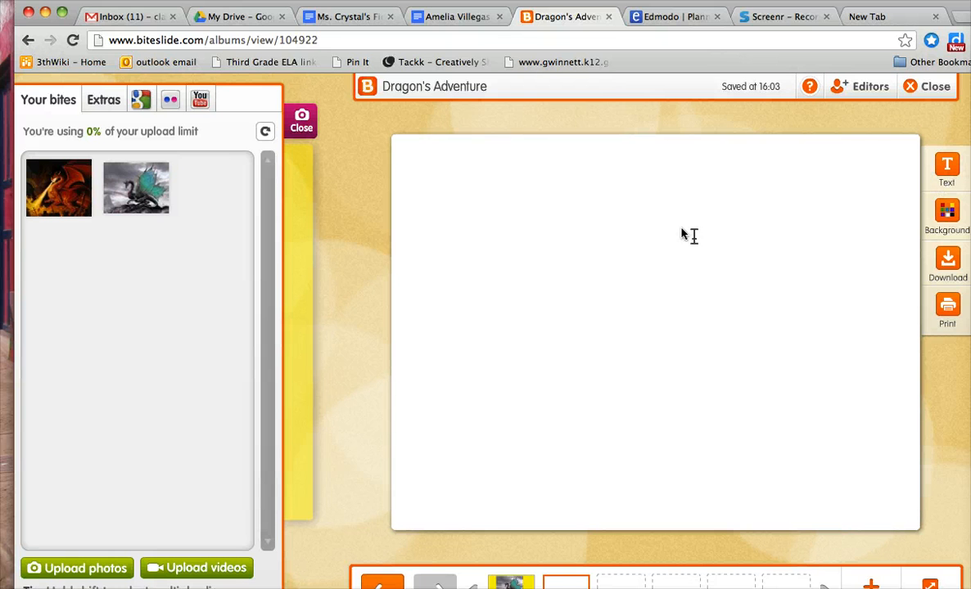
{"action": "left_click", "coordinate": [528, 237]}
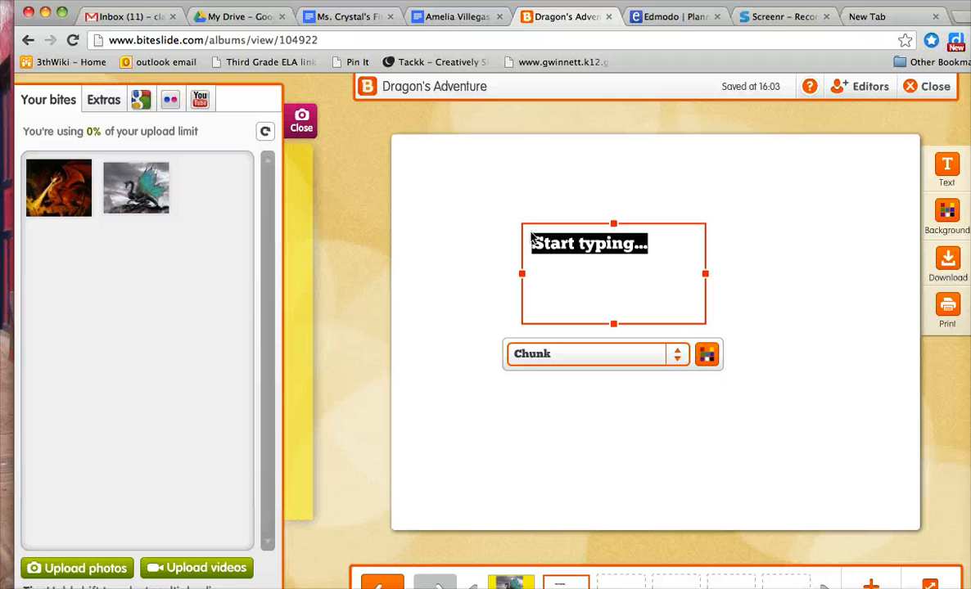
{"action": "type", "text": "had slimy, green scales and sharp teeth."}
{"action": "left_click", "coordinate": [533, 243]}
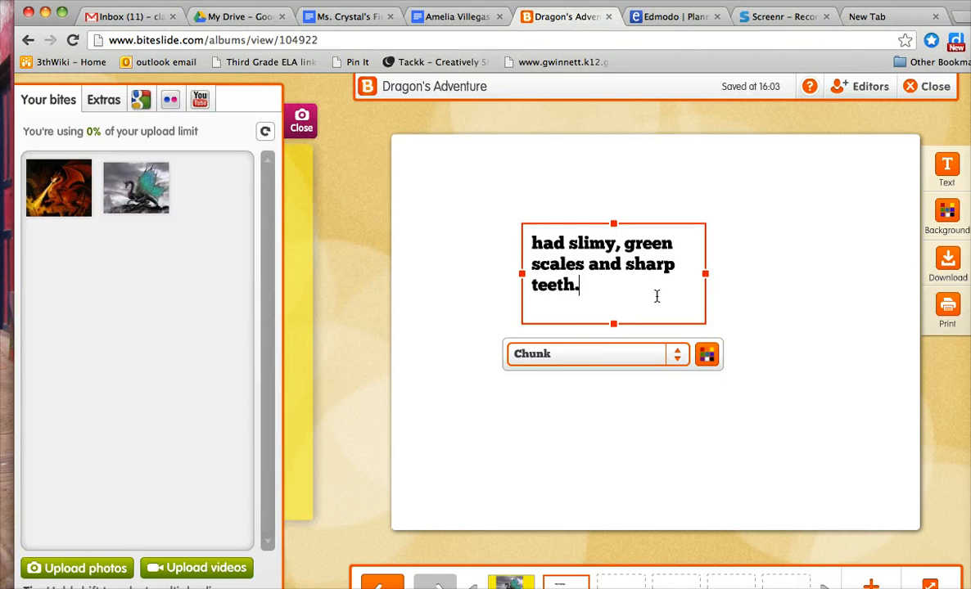
{"action": "type", "text": "Why am I always alone?  Dragon thought gloomily as he sat in the dark cave.  Dragon had always wanted friends to play with but all the people in the village were afraid of him.  They all believed that because Dragon"}
Delete the pasted story text box from the second slide
{"action": "left_click_drag", "start_coordinate": [635, 345], "coordinate": [667, 281]}
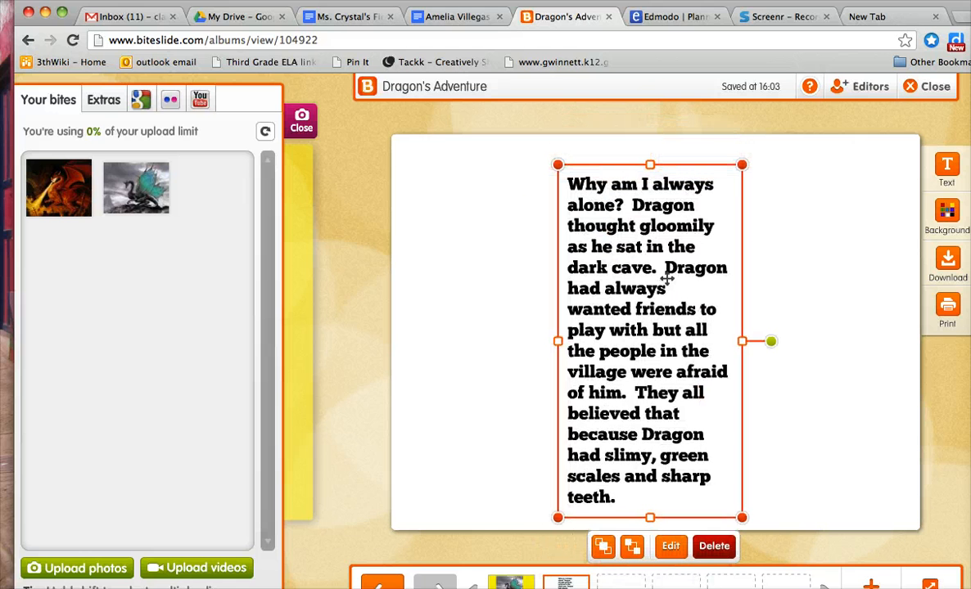
{"action": "left_click", "coordinate": [713, 546]}
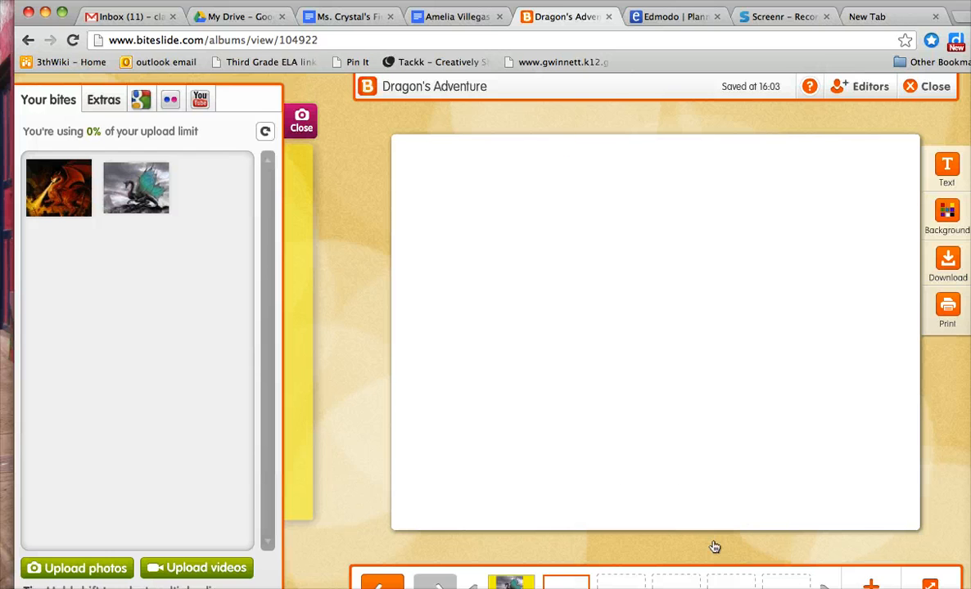